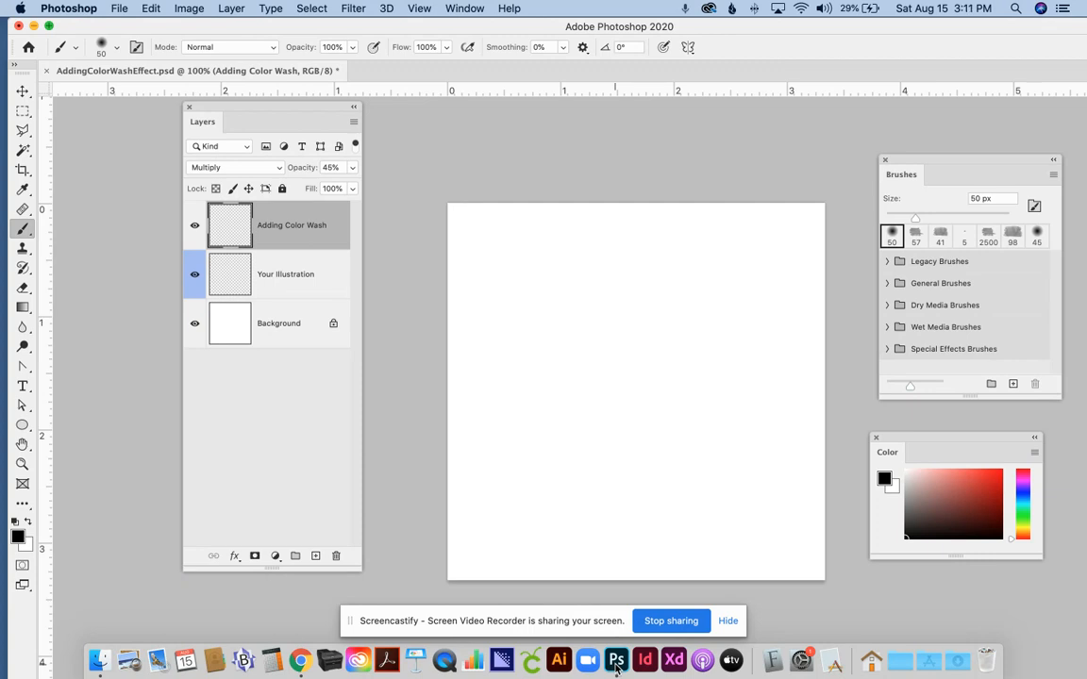
# Select the Your Illustration layer and move the Brushes panel farther from the Color panel
pyautogui.click(268, 272)
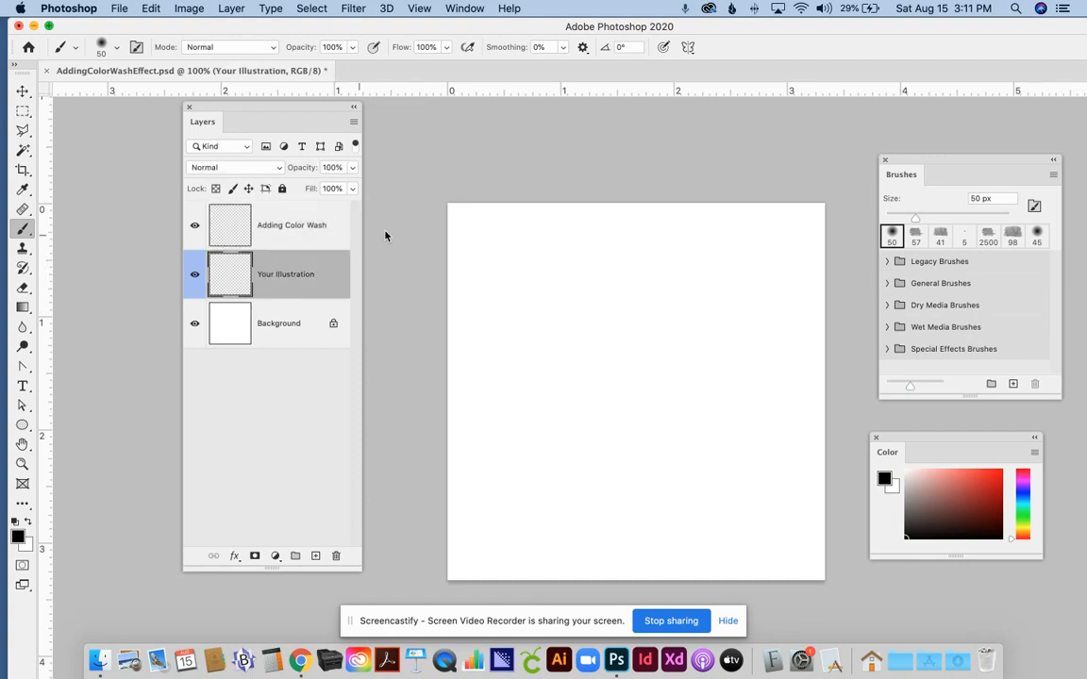
pyautogui.click(465, 9)
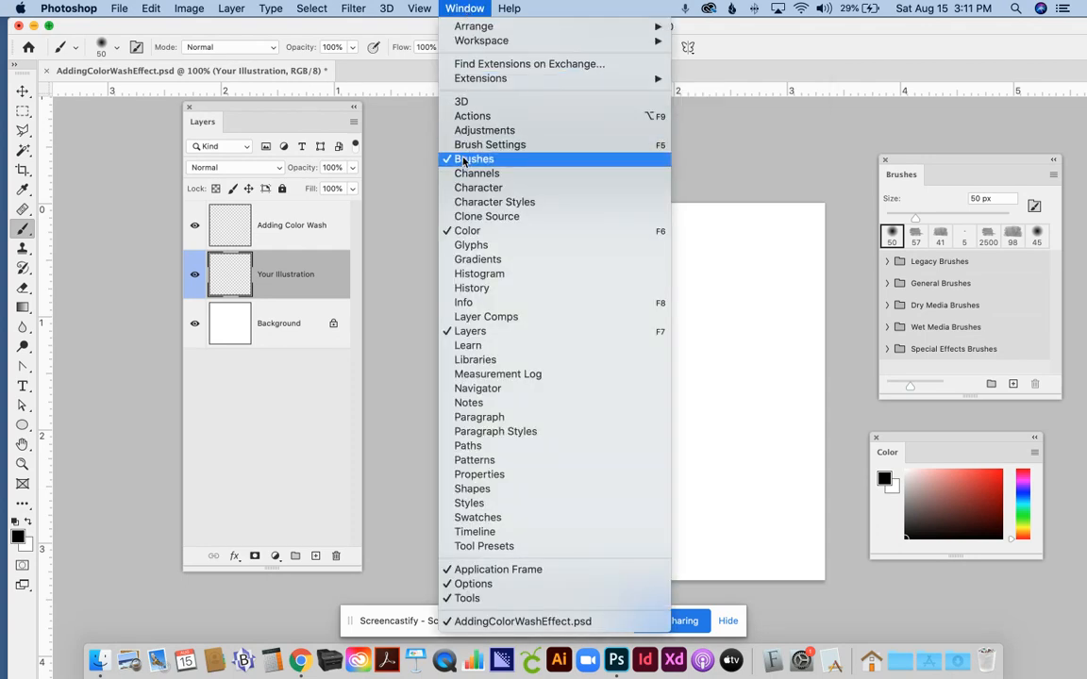
pyautogui.moveTo(447, 73)
pyautogui.click(451, 7)
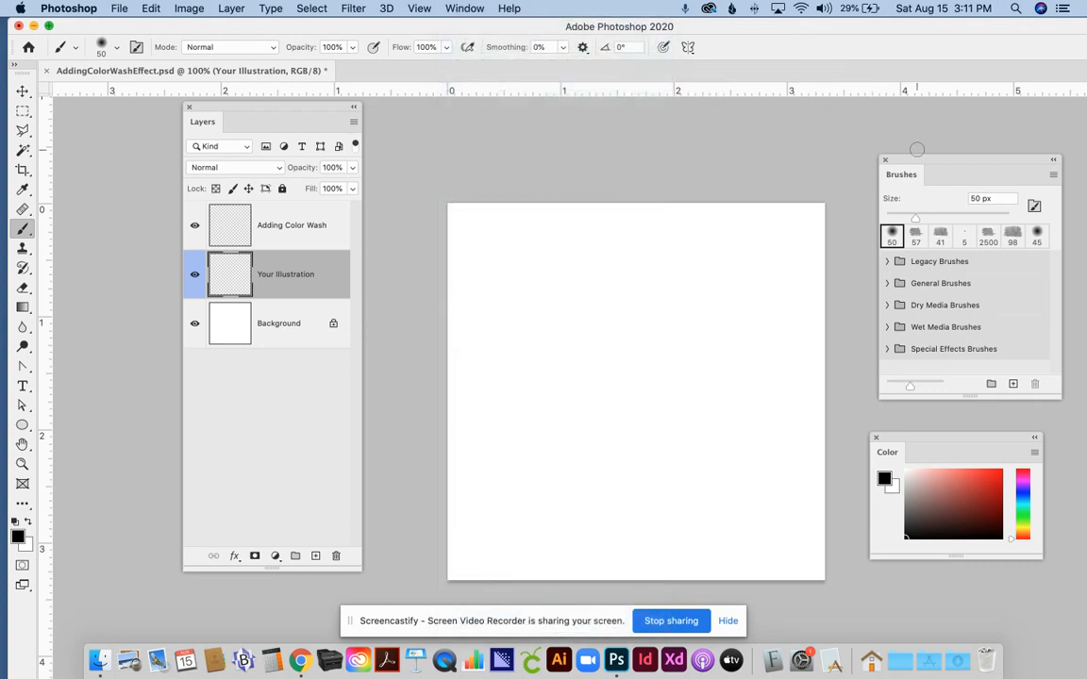
pyautogui.moveTo(917, 164); pyautogui.dragTo(904, 131)
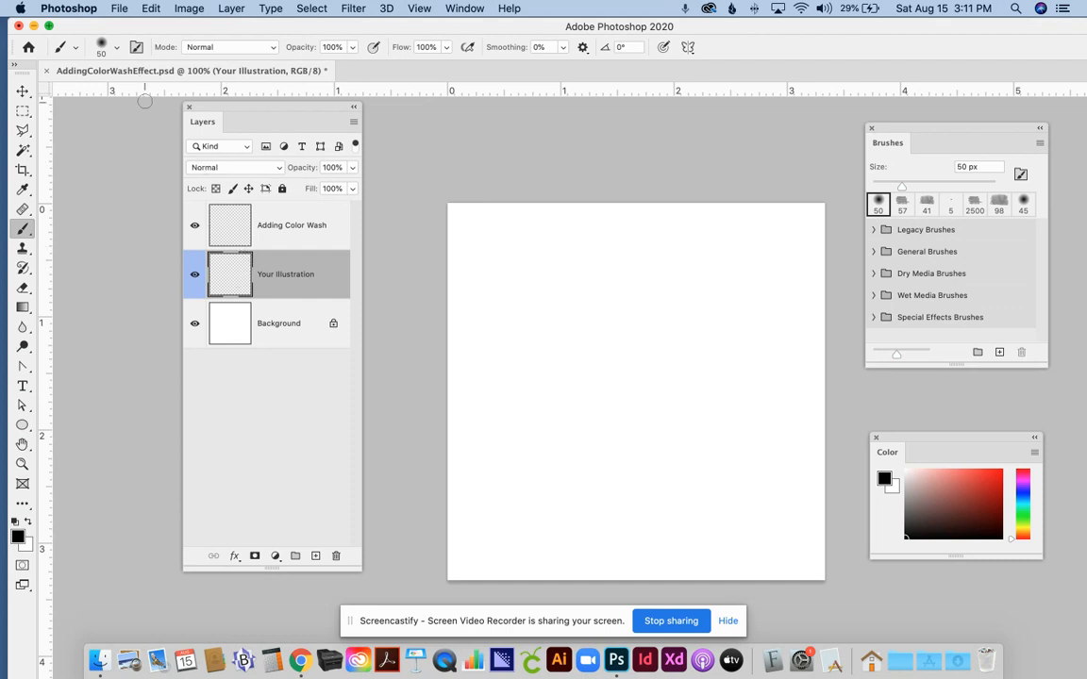
# Place the copy JPEG of the shadows-and-light portrait from the Desktop as an embedded image and return to the Brush tool
pyautogui.click(117, 8)
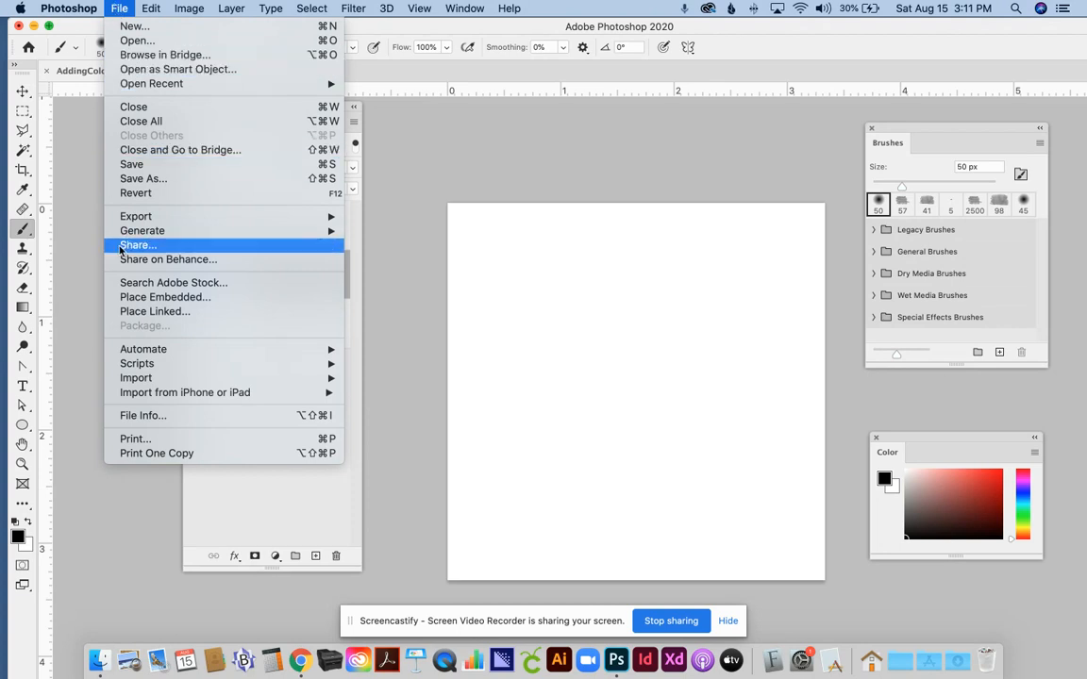
pyautogui.click(128, 300)
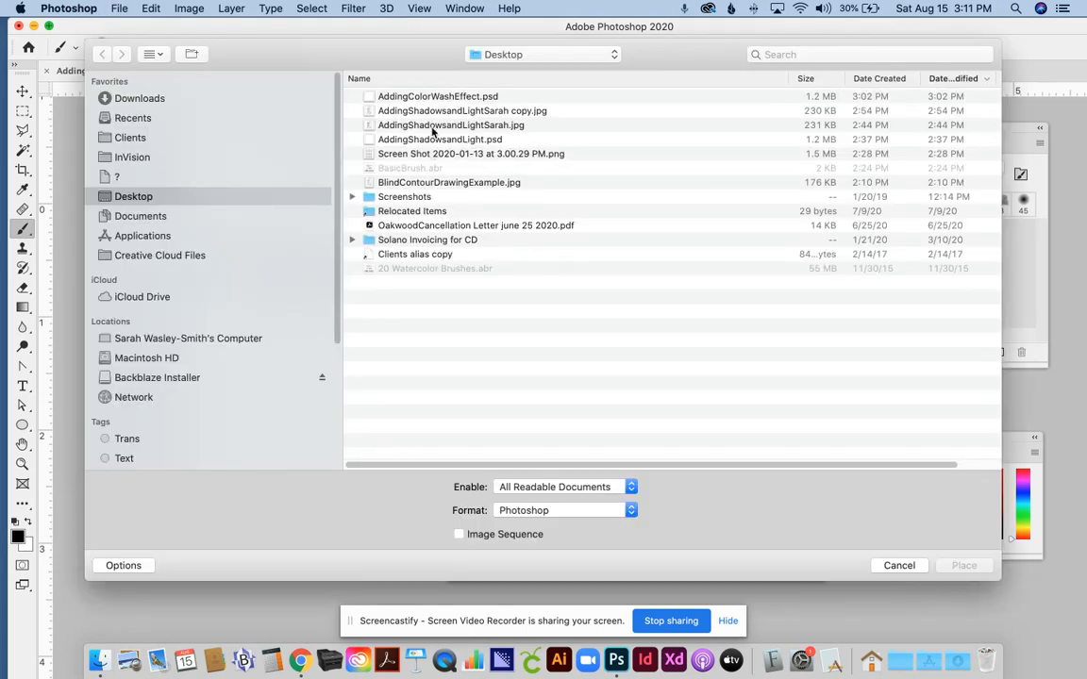
pyautogui.doubleClick(449, 112)
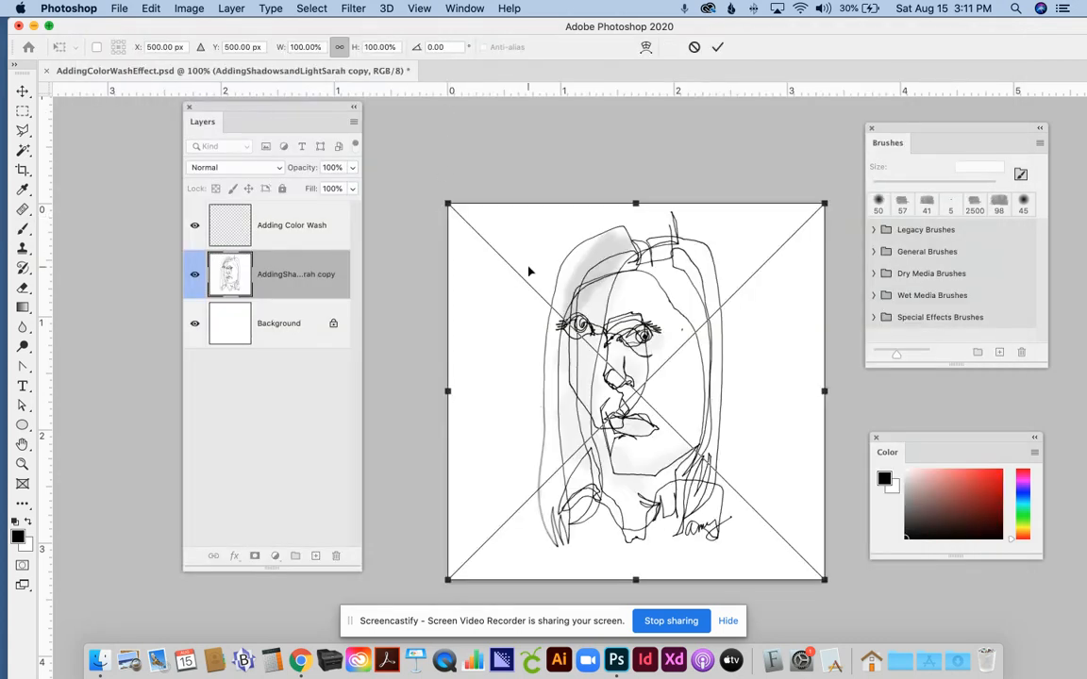
pyautogui.press('Return')
pyautogui.press('b')
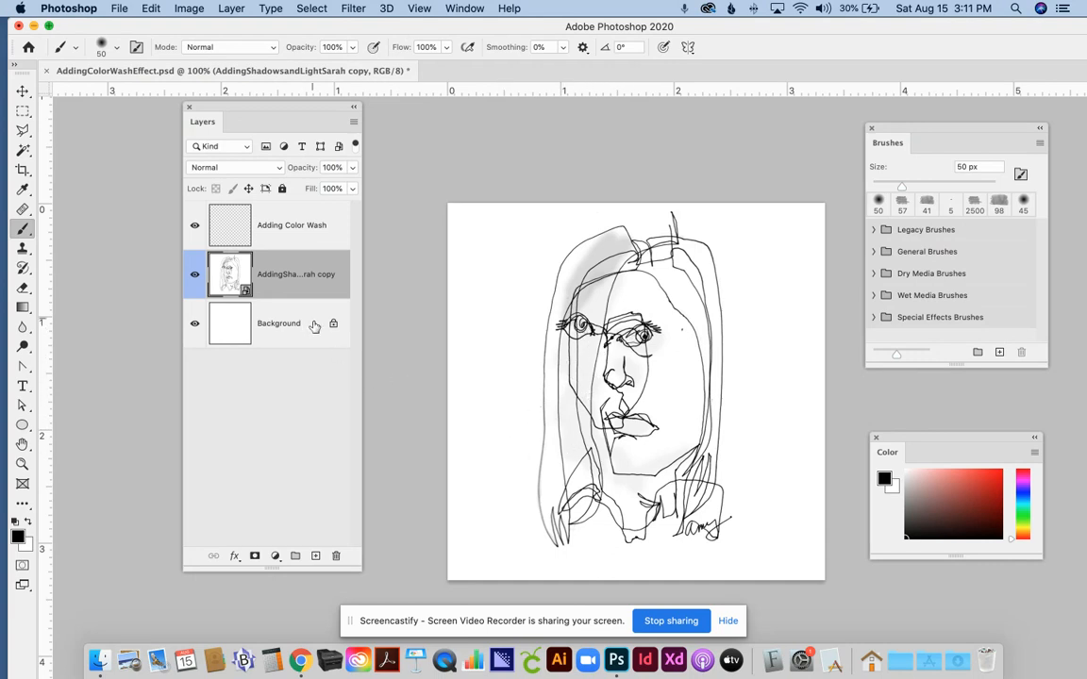
# Select the Adding Color Wash layer and import the BasicBrush.abr brush set from the Desktop
pyautogui.click(281, 224)
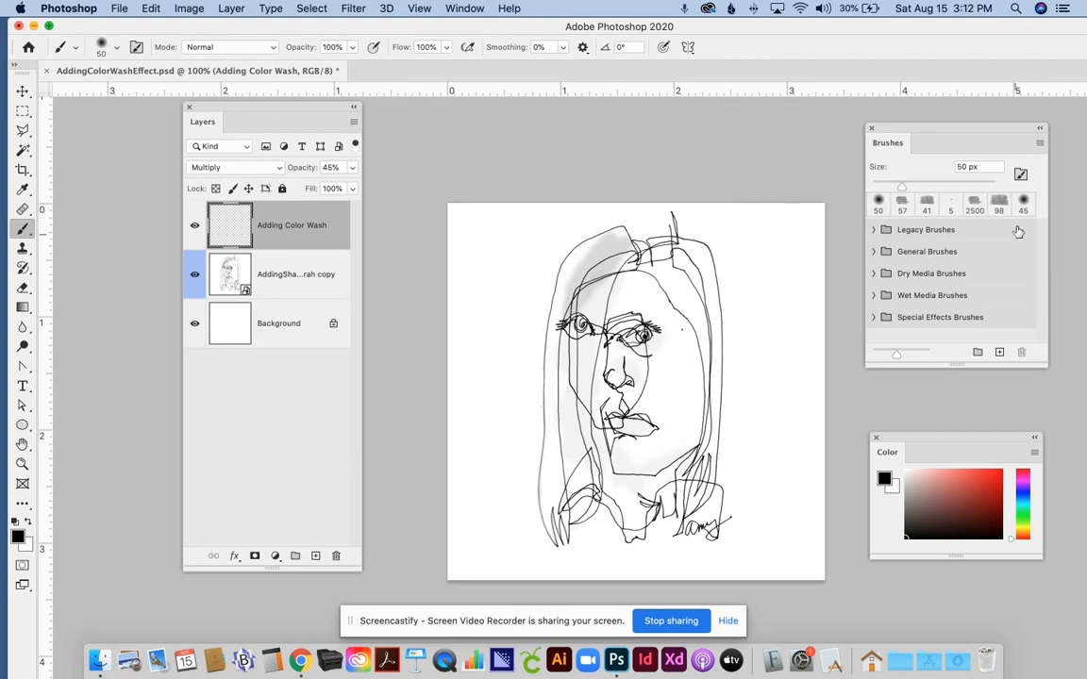
pyautogui.click(1038, 143)
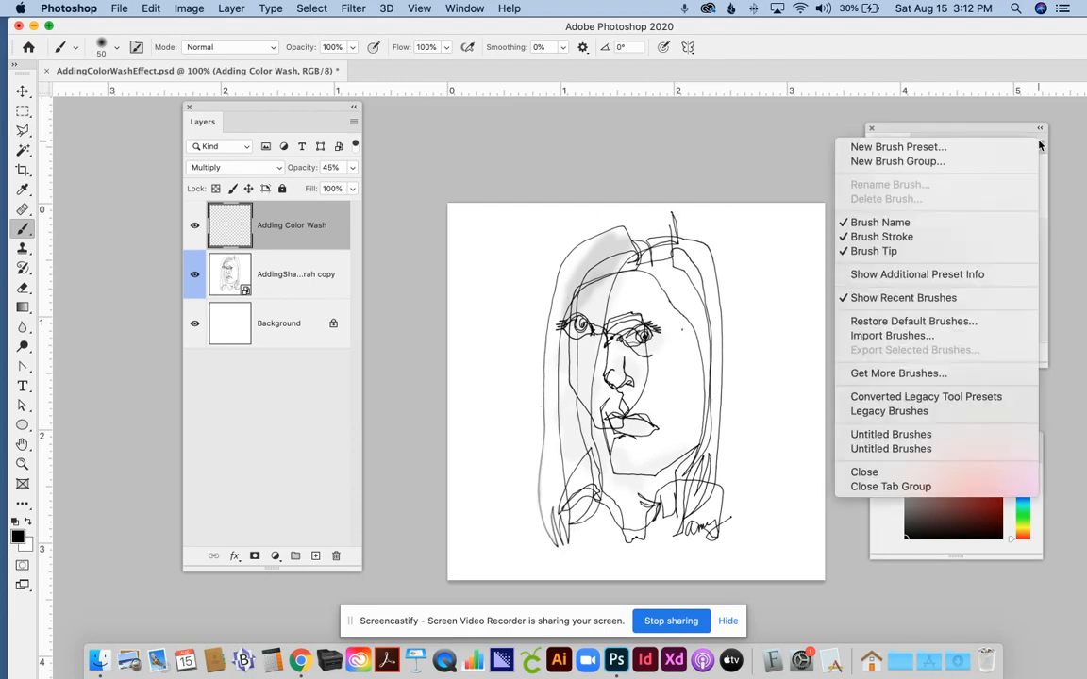
pyautogui.click(910, 337)
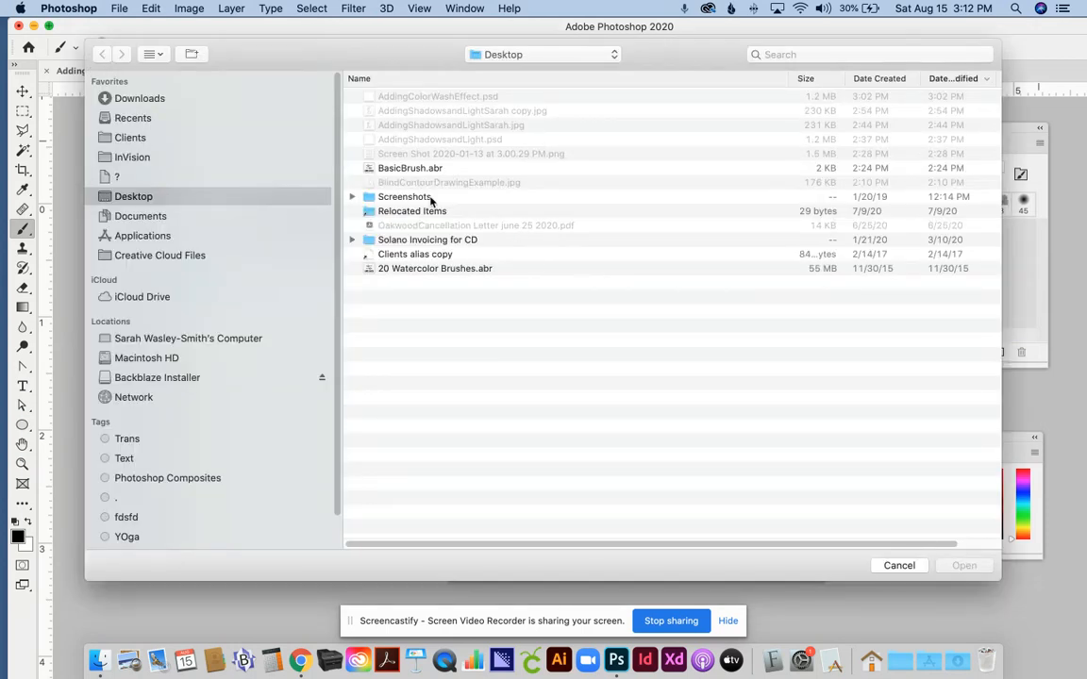
pyautogui.click(416, 169)
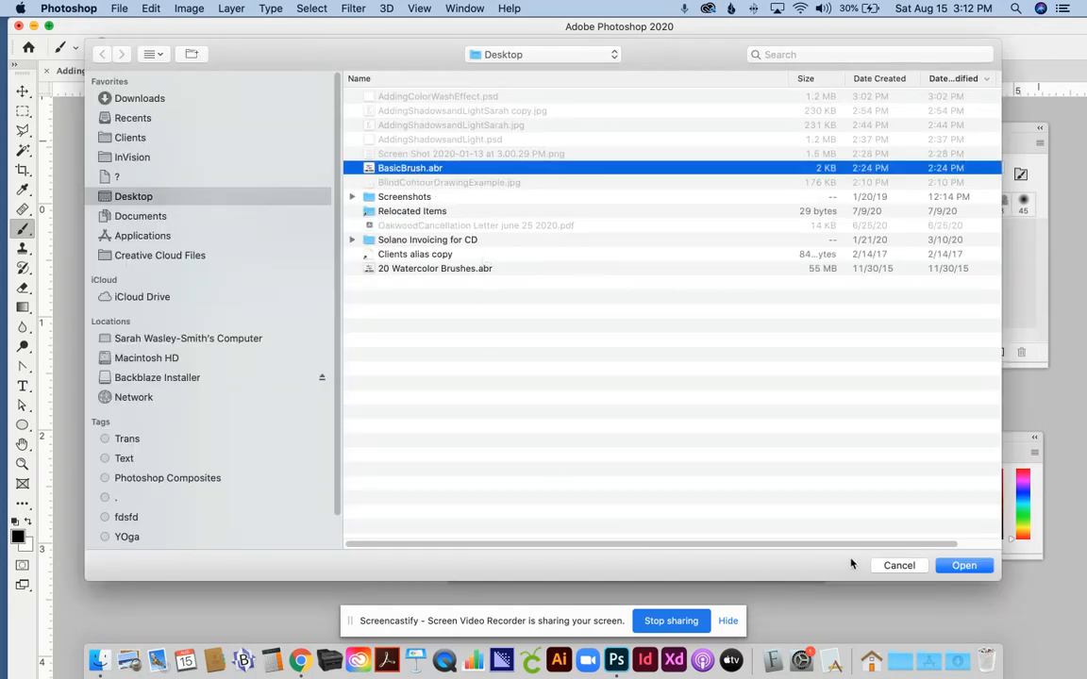
pyautogui.click(966, 566)
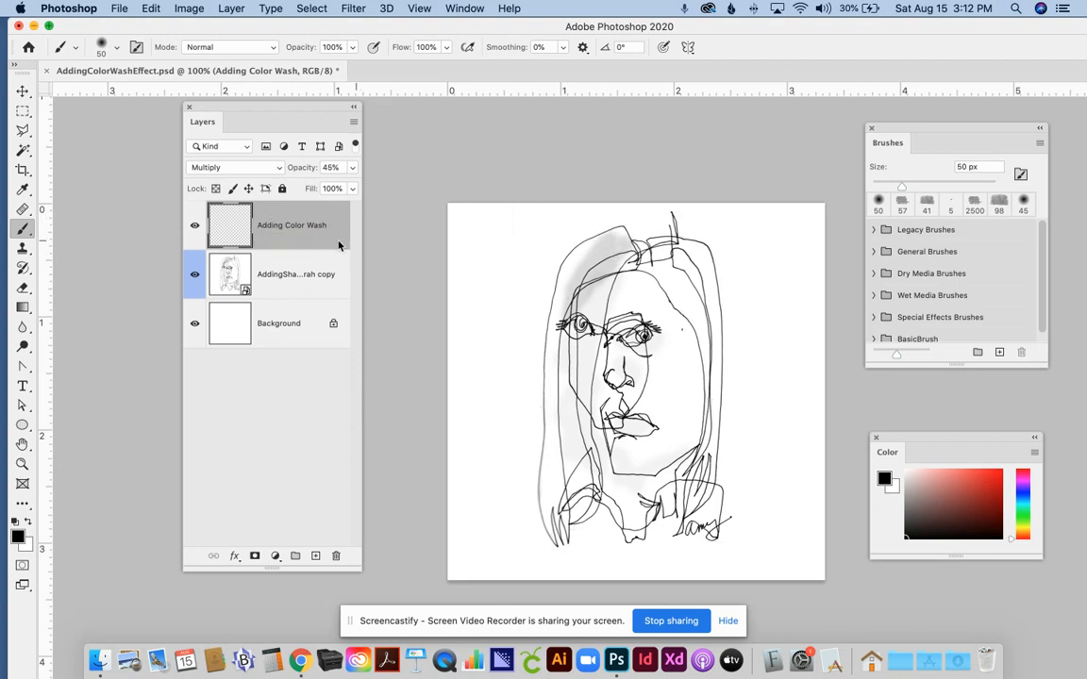
# Set the Adding Color Wash layer's opacity to 40% and choose a soft purple as the foreground color
pyautogui.click(353, 169)
pyautogui.moveTo(314, 189); pyautogui.dragTo(311, 191)
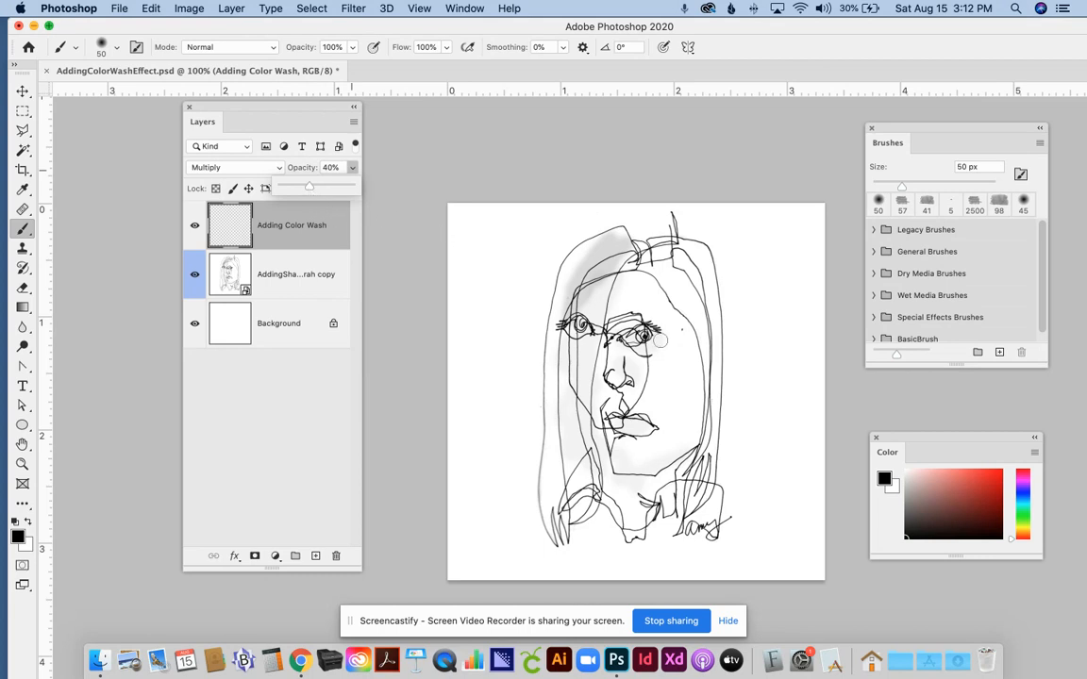
pyautogui.click(1023, 482)
pyautogui.click(986, 486)
pyautogui.click(944, 480)
# Brush a purple test wash down the portrait's left-side hair and set the brush to 55 px with 34% hardness
pyautogui.moveTo(602, 261)
pyautogui.mouseDown()
pyautogui.moveTo(574, 281)
pyautogui.moveTo(614, 254)
pyautogui.moveTo(588, 262)
pyautogui.moveTo(623, 224)
pyautogui.moveTo(557, 291)
pyautogui.moveTo(550, 350)
pyautogui.moveTo(563, 364)
pyautogui.moveTo(567, 343)
pyautogui.moveTo(560, 320)
pyautogui.moveTo(548, 451)
pyautogui.moveTo(552, 368)
pyautogui.moveTo(561, 422)
pyautogui.moveTo(573, 376)
pyautogui.moveTo(554, 489)
pyautogui.moveTo(558, 442)
pyautogui.moveTo(533, 472)
pyautogui.mouseUp()
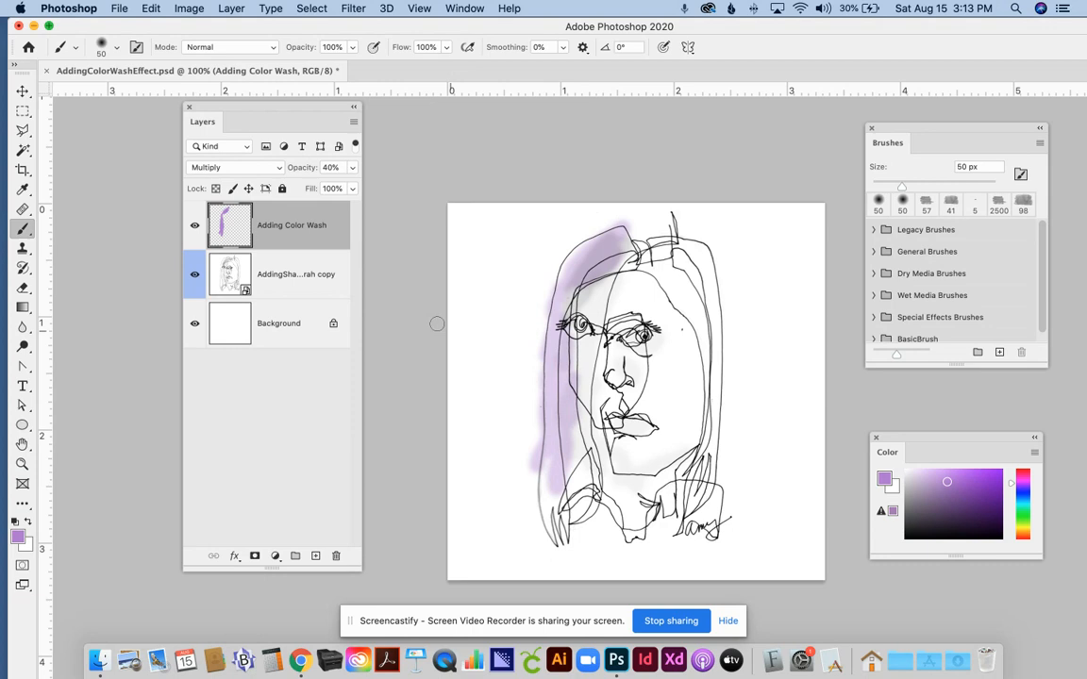
pyautogui.click(114, 47)
pyautogui.moveTo(102, 89); pyautogui.dragTo(118, 95)
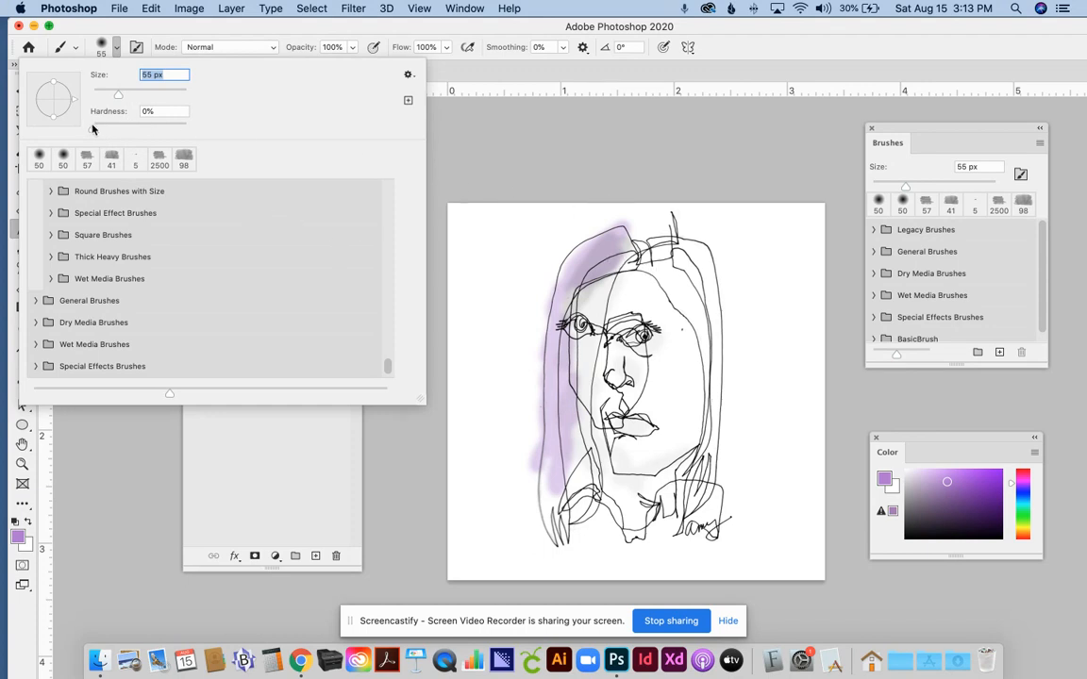
pyautogui.press('Tab')
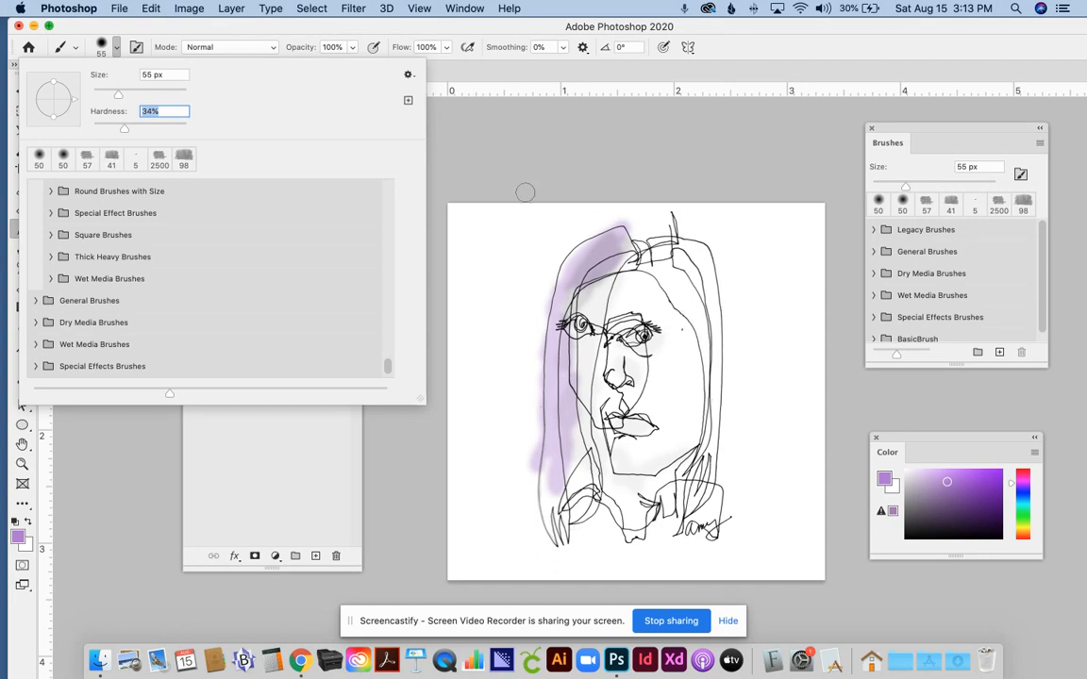
# Try a stroke with the harder brush beside the portrait and undo both purple test strokes
pyautogui.moveTo(509, 235); pyautogui.dragTo(487, 250)
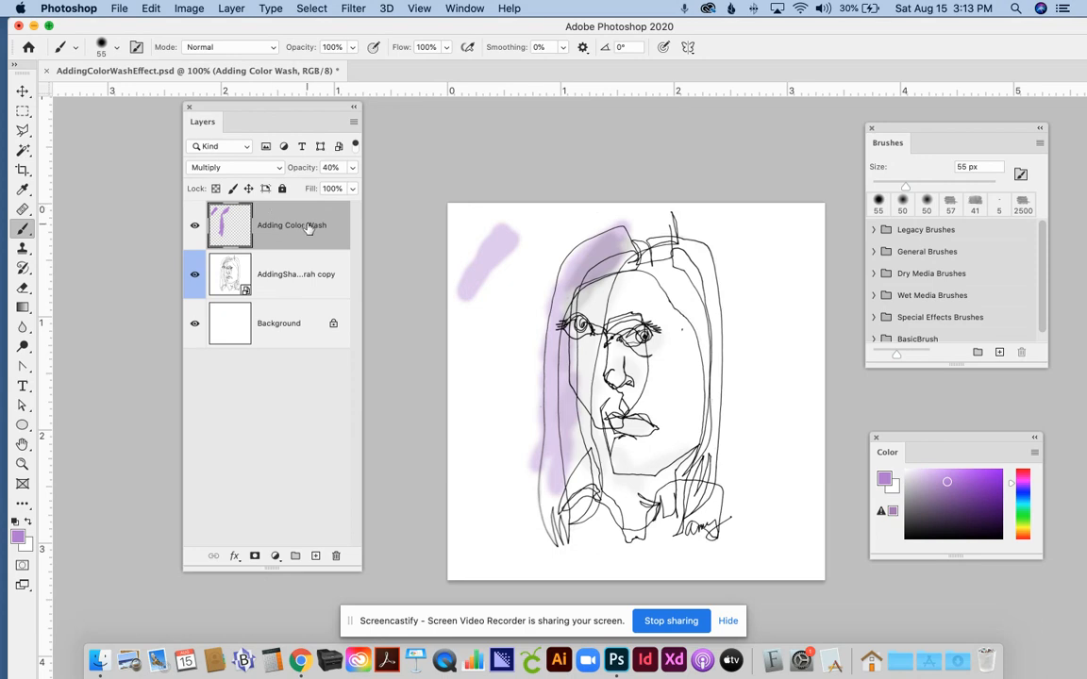
pyautogui.press('super+z')
pyautogui.press('super+z')
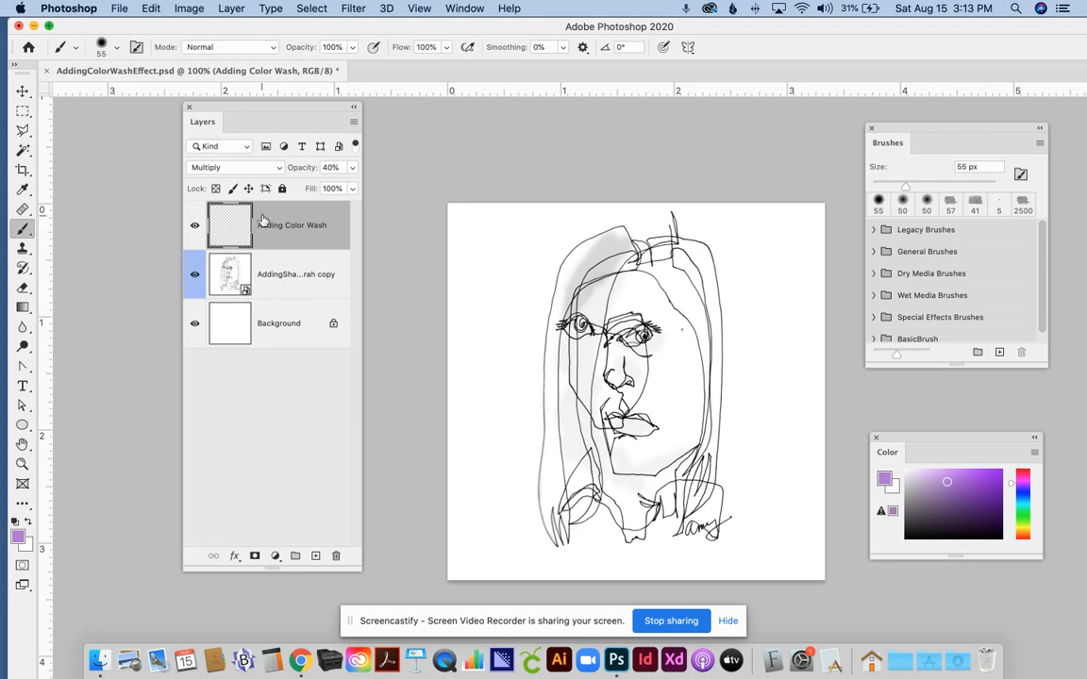
# Paint a purple wash down the portrait's left-side hair and a short patch on the upper right-side hair
pyautogui.moveTo(585, 311)
pyautogui.mouseDown()
pyautogui.moveTo(581, 246)
pyautogui.moveTo(564, 429)
pyautogui.mouseUp()
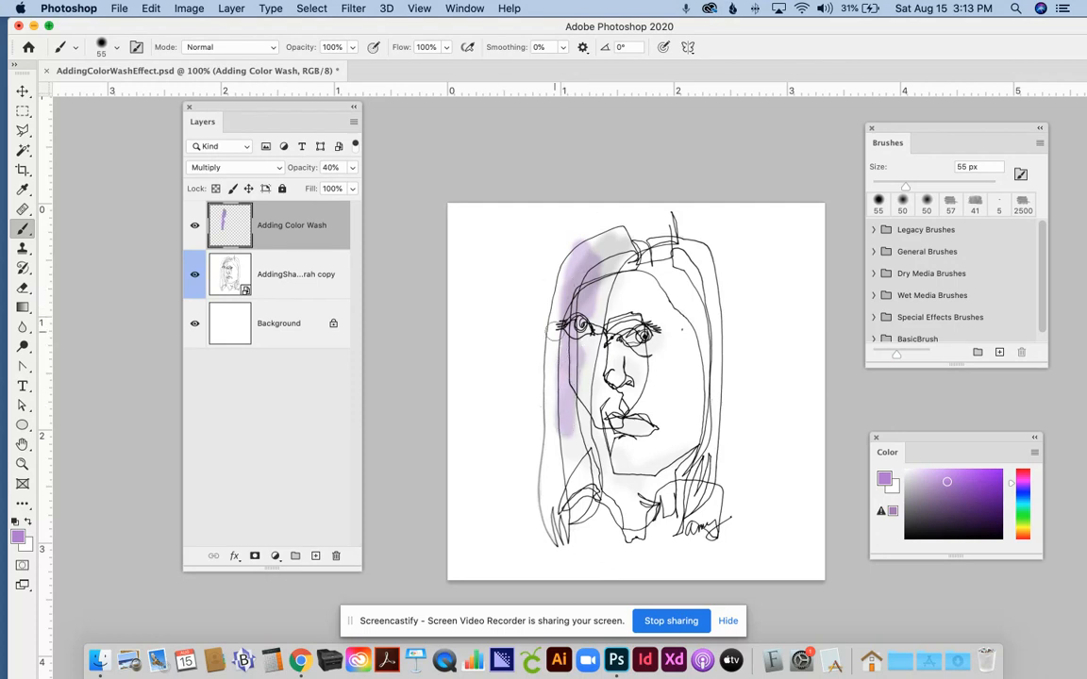
pyautogui.moveTo(579, 421)
pyautogui.mouseDown()
pyautogui.moveTo(579, 481)
pyautogui.moveTo(567, 413)
pyautogui.moveTo(551, 492)
pyautogui.moveTo(579, 428)
pyautogui.mouseUp()
pyautogui.moveTo(691, 303); pyautogui.dragTo(682, 264)
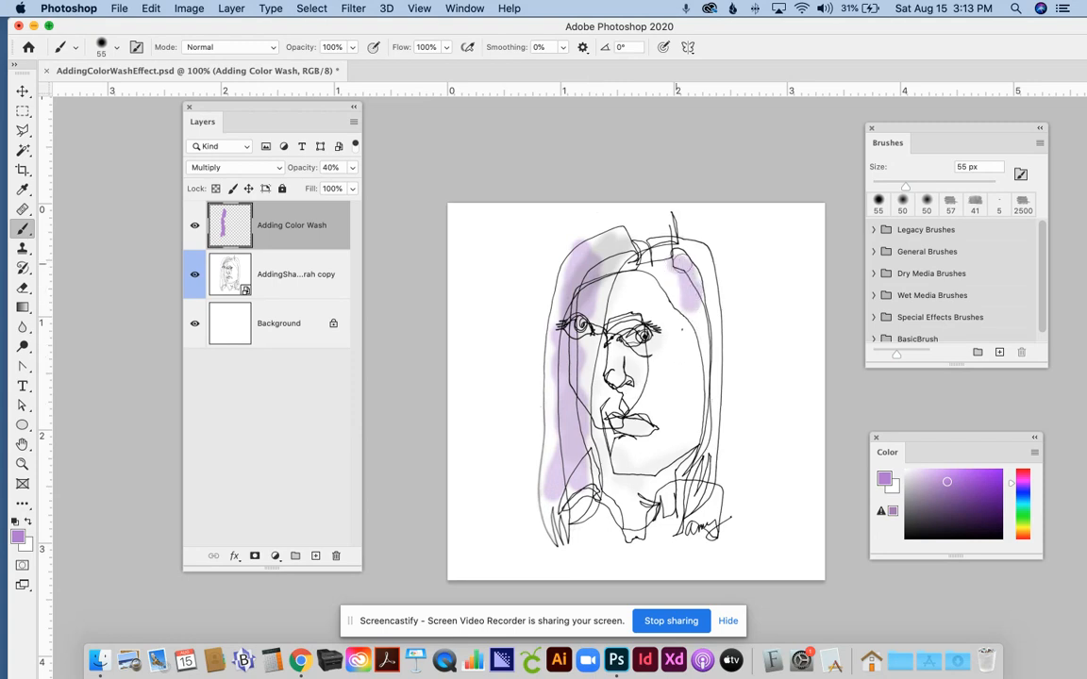
# Add a new layer above Adding Color Wash and choose a muted blue foreground color, undoing the trial stroke
pyautogui.click(316, 555)
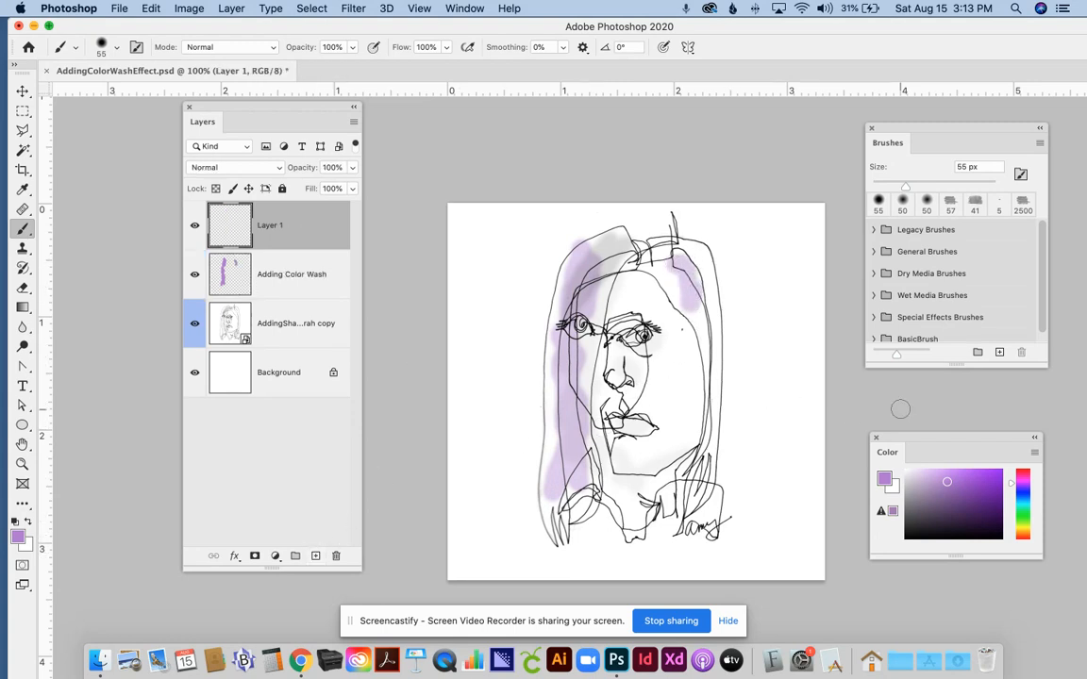
pyautogui.click(1022, 482)
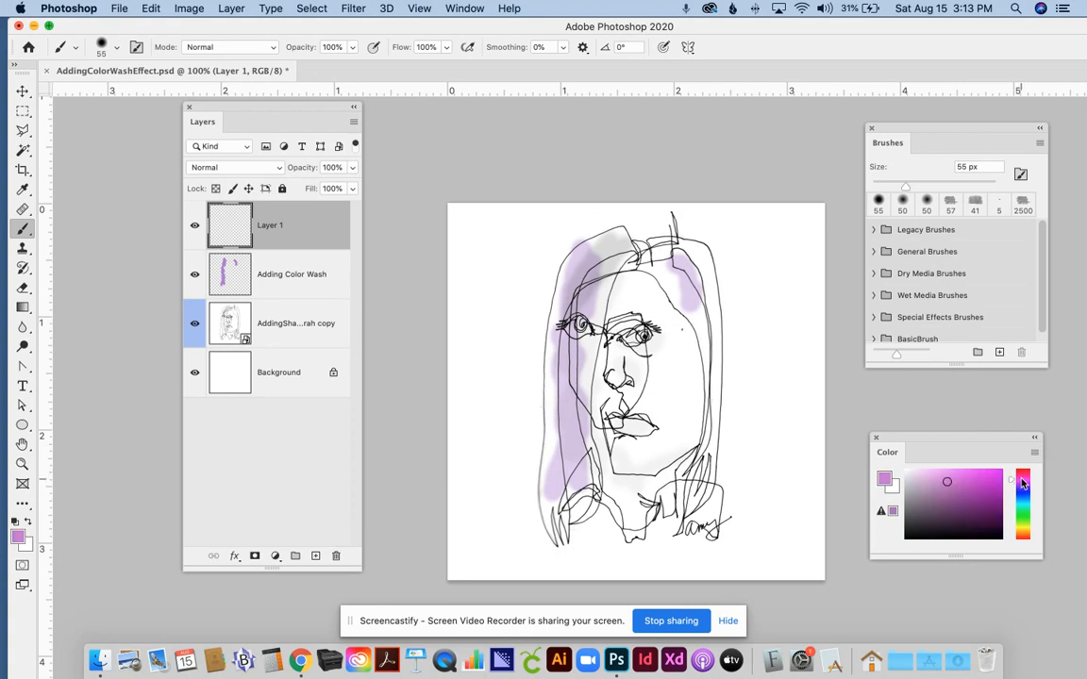
pyautogui.click(1023, 495)
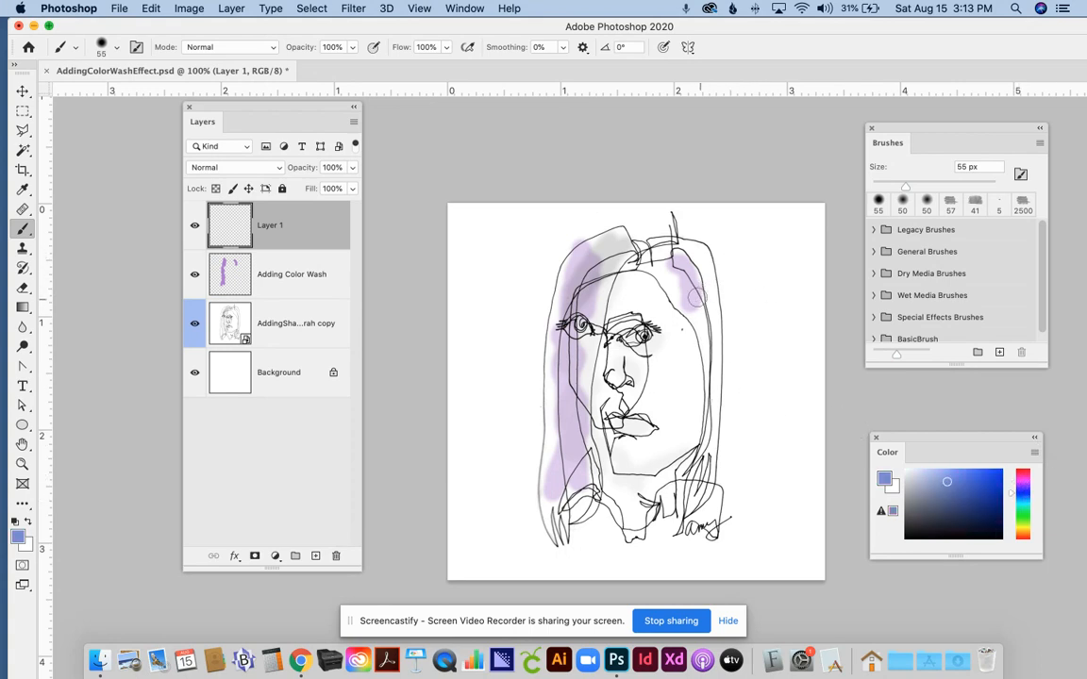
pyautogui.moveTo(575, 278)
pyautogui.mouseDown()
pyautogui.moveTo(576, 300)
pyautogui.moveTo(576, 266)
pyautogui.mouseUp()
pyautogui.press('super+z')
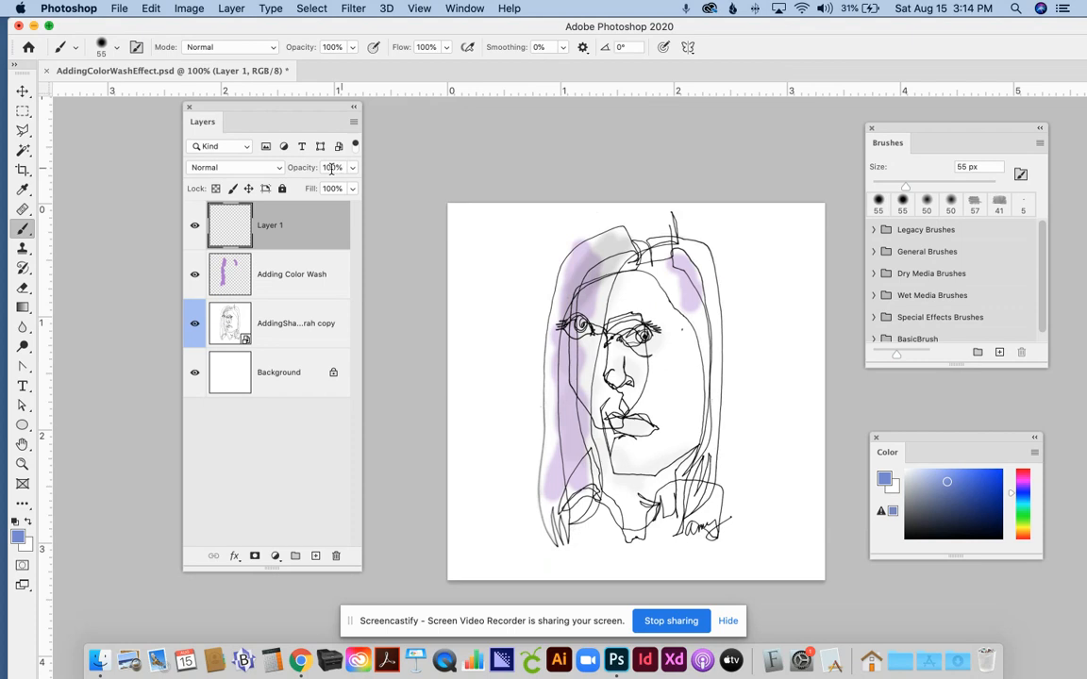
# Set the new layer's blending mode to Multiply and its opacity to 23%
pyautogui.click(220, 170)
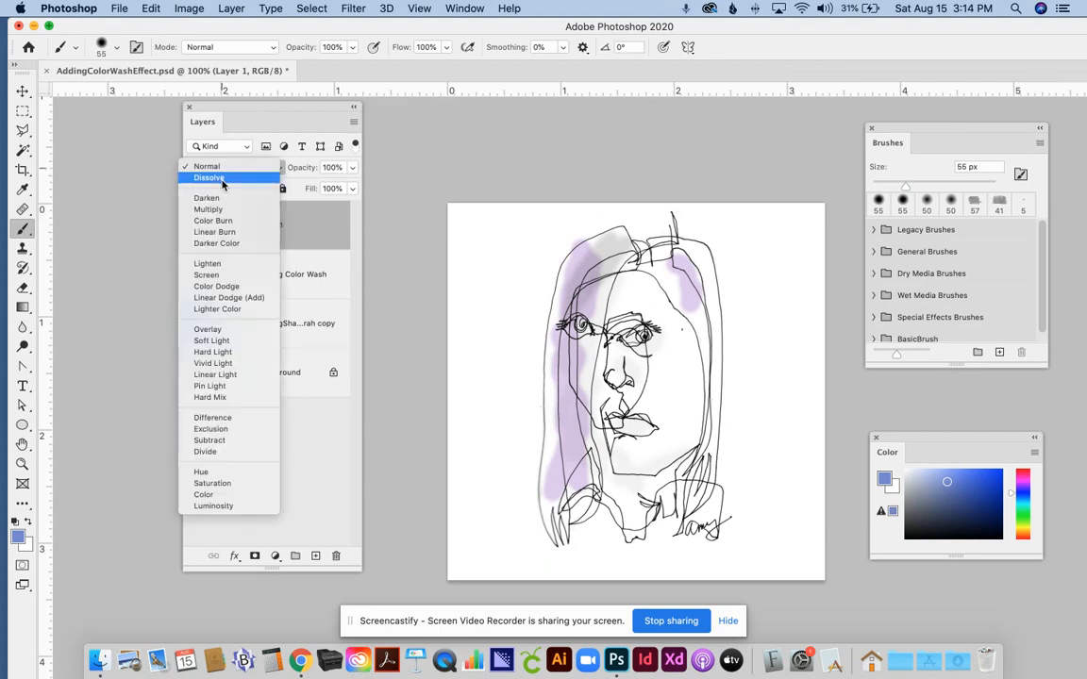
pyautogui.click(221, 209)
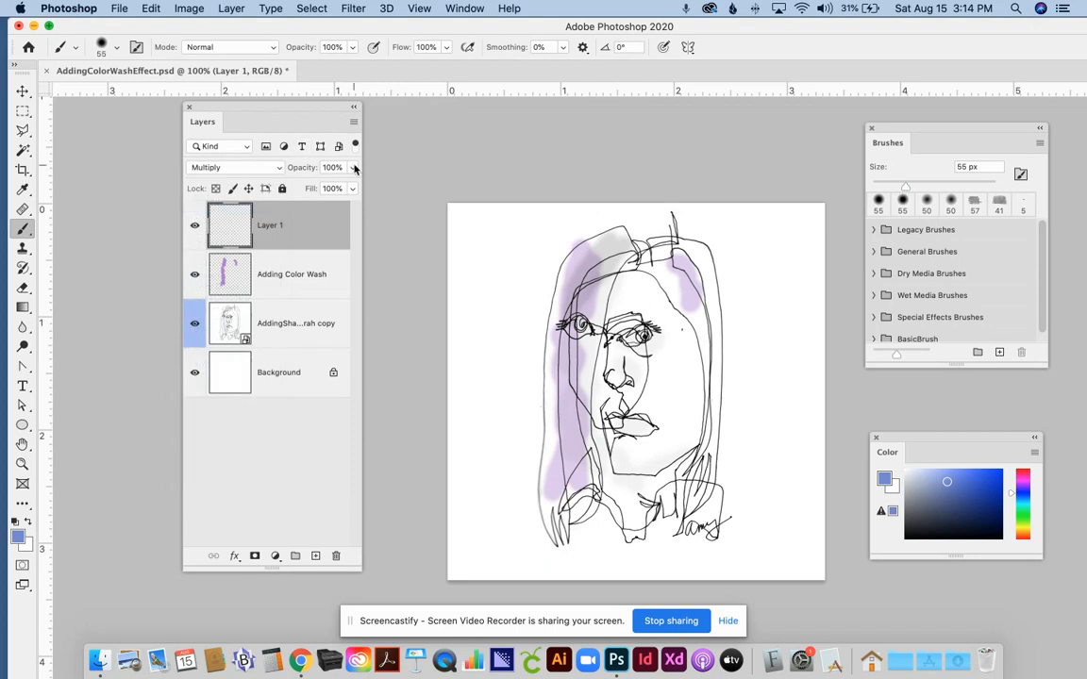
pyautogui.click(351, 167)
pyautogui.moveTo(349, 188); pyautogui.dragTo(295, 195)
# Paint a blue wash over the upper left-side hair, overlapping the purple, and inspect the layered color around the eye
pyautogui.click(596, 278)
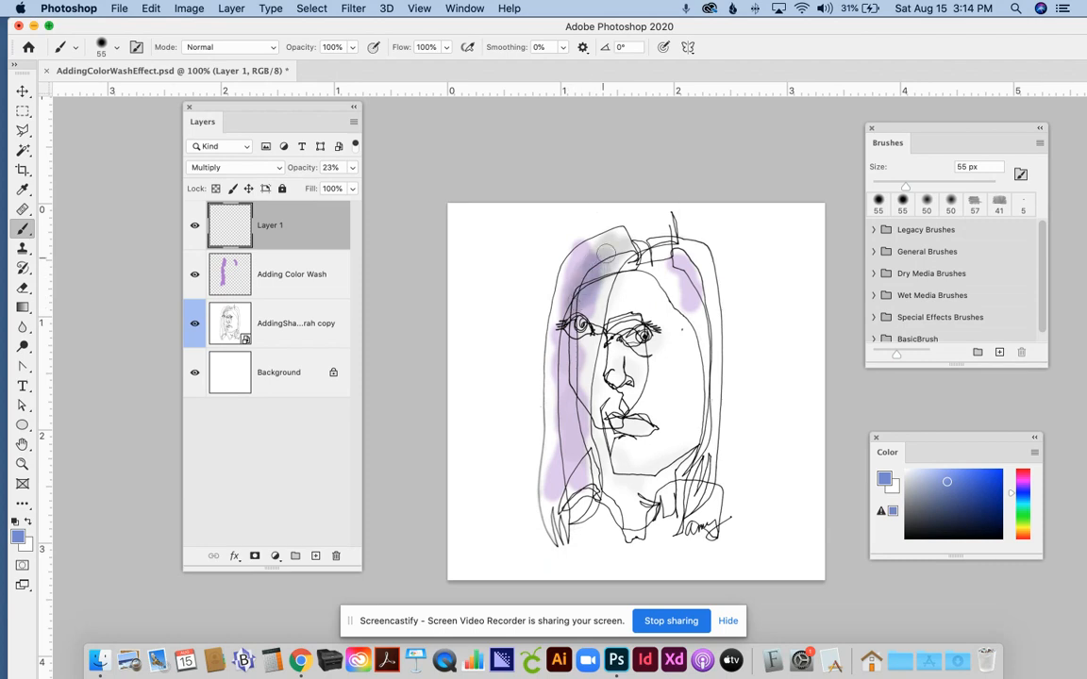
pyautogui.moveTo(597, 251)
pyautogui.mouseDown()
pyautogui.moveTo(579, 276)
pyautogui.moveTo(587, 252)
pyautogui.moveTo(580, 271)
pyautogui.moveTo(592, 264)
pyautogui.moveTo(589, 298)
pyautogui.moveTo(597, 276)
pyautogui.moveTo(596, 294)
pyautogui.moveTo(594, 309)
pyautogui.moveTo(592, 274)
pyautogui.moveTo(584, 315)
pyautogui.mouseUp()
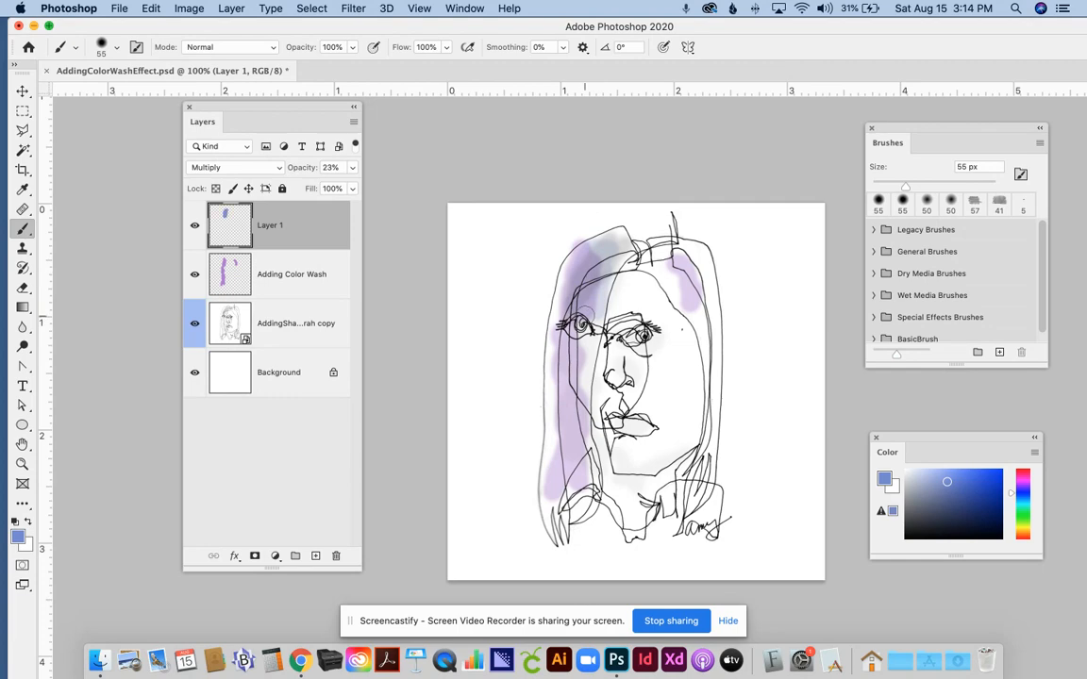
pyautogui.press('super+equal')
pyautogui.press('super+equal')
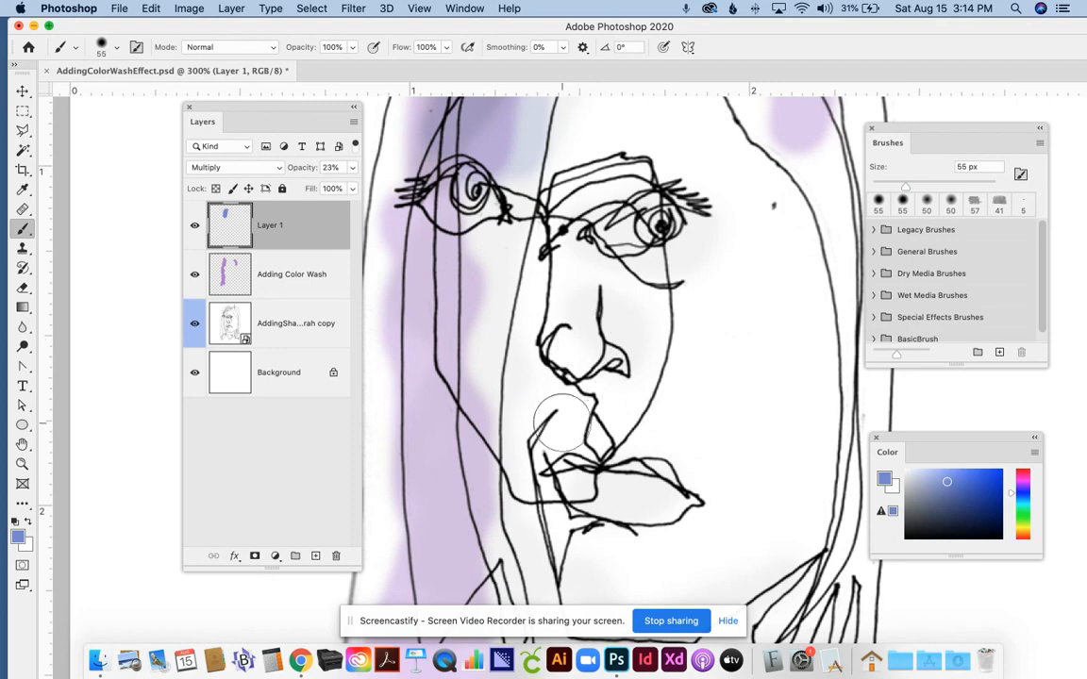
pyautogui.moveTo(562, 418); pyautogui.dragTo(647, 545)
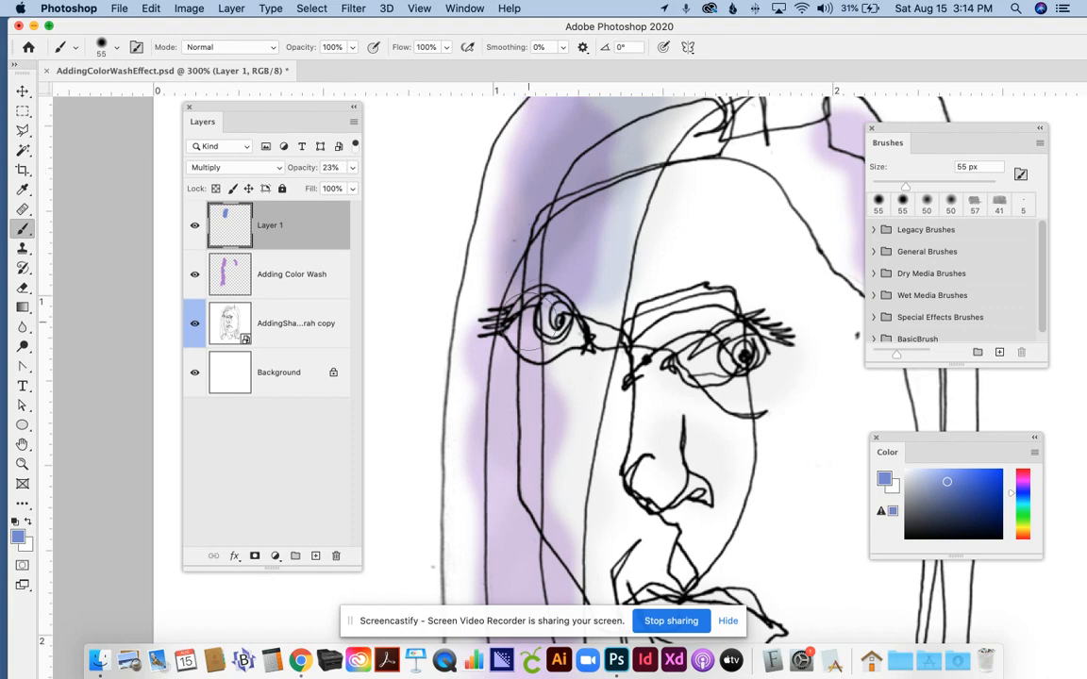
pyautogui.press('super+minus')
pyautogui.press('super+minus')
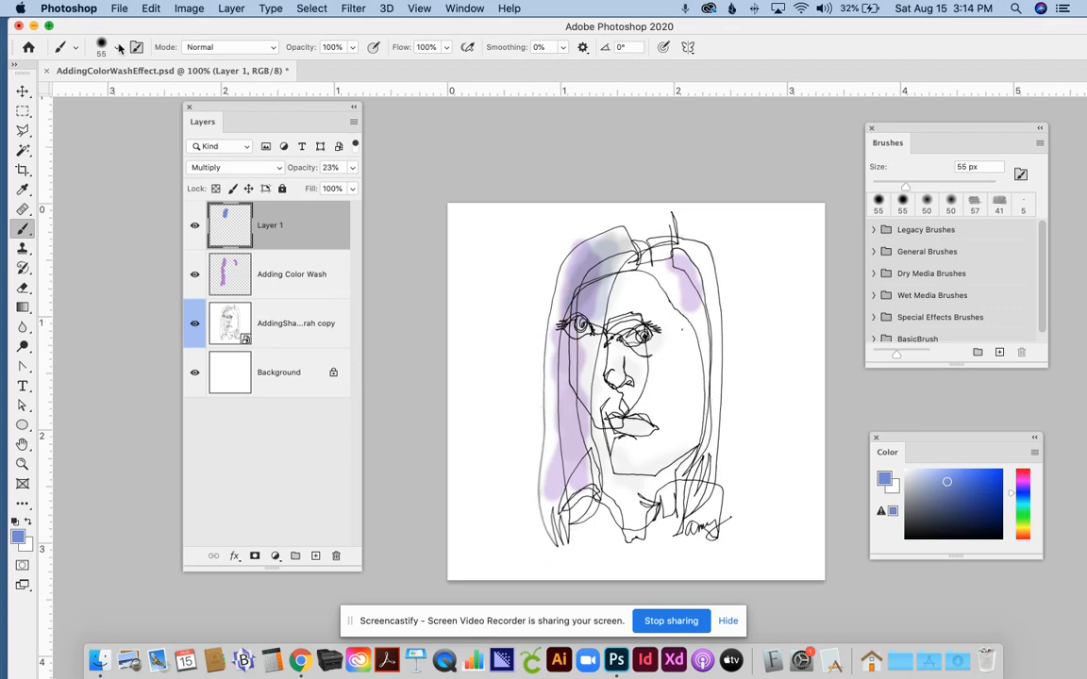
# Save a JPEG copy of the artwork as AddingColorWashEffect.jpg on the Desktop
pyautogui.click(119, 9)
pyautogui.click(133, 180)
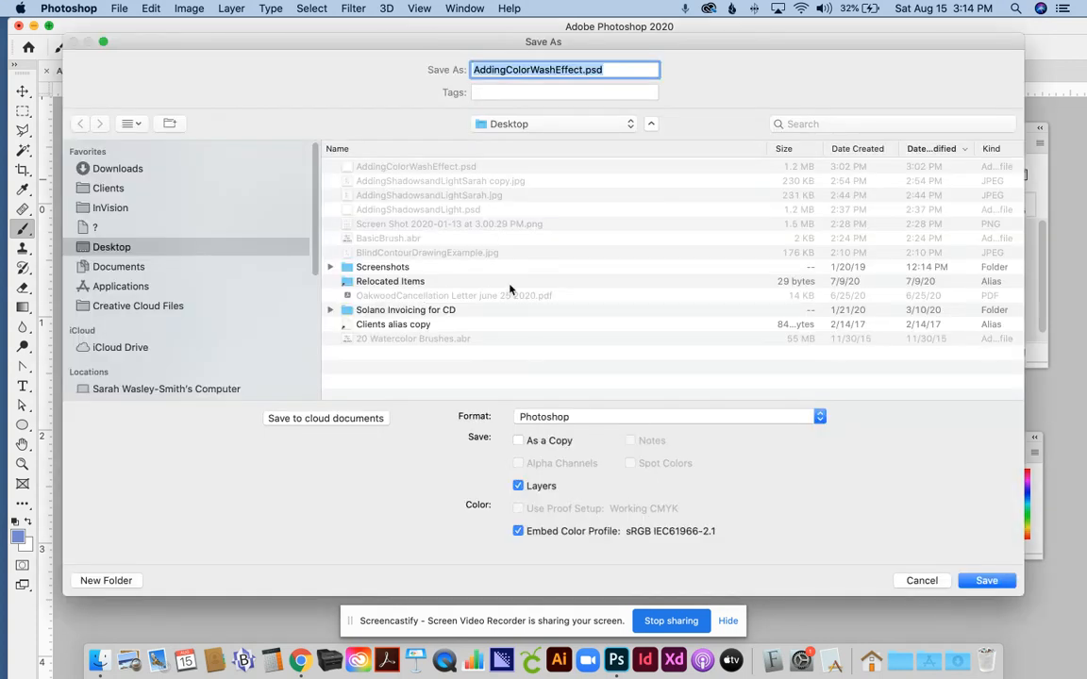
pyautogui.click(546, 417)
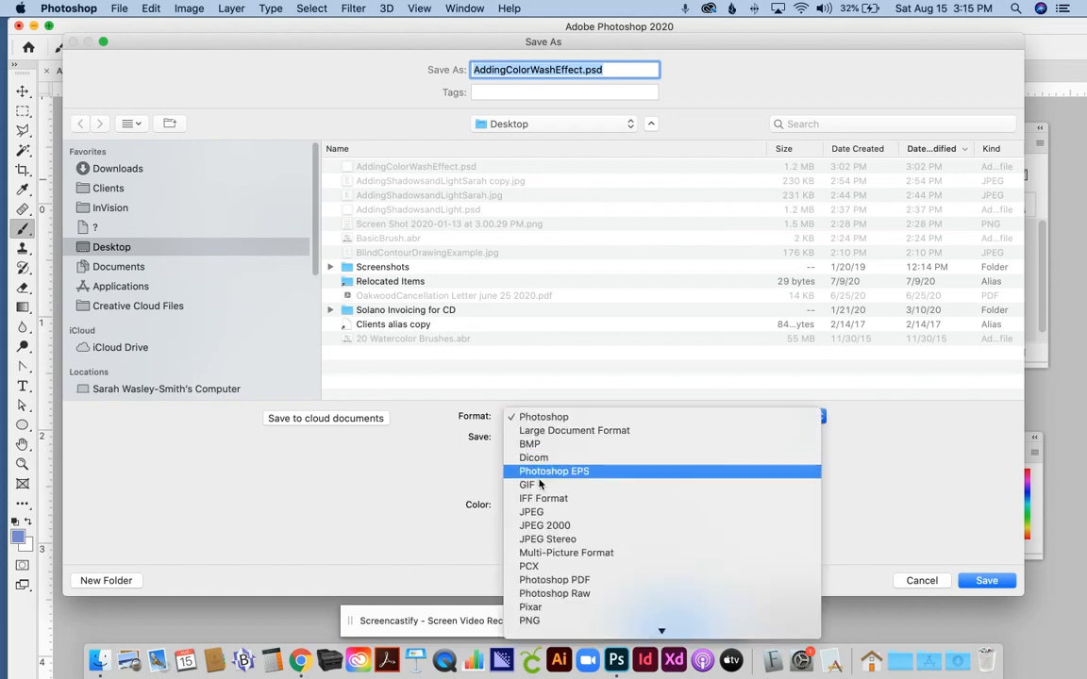
pyautogui.click(534, 512)
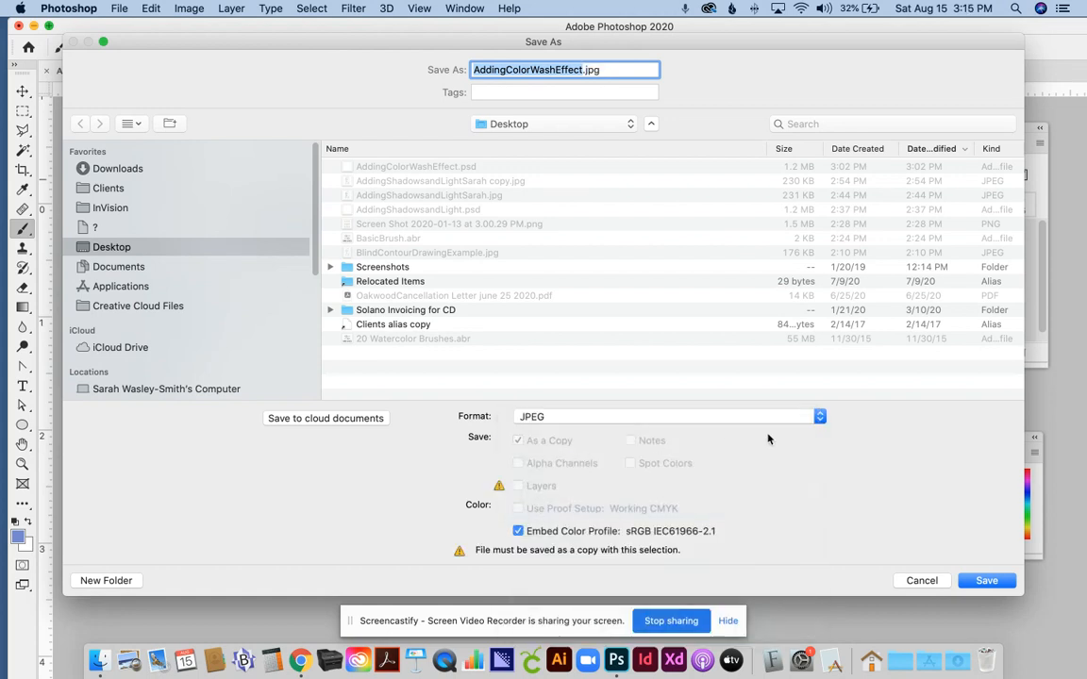
pyautogui.click(986, 581)
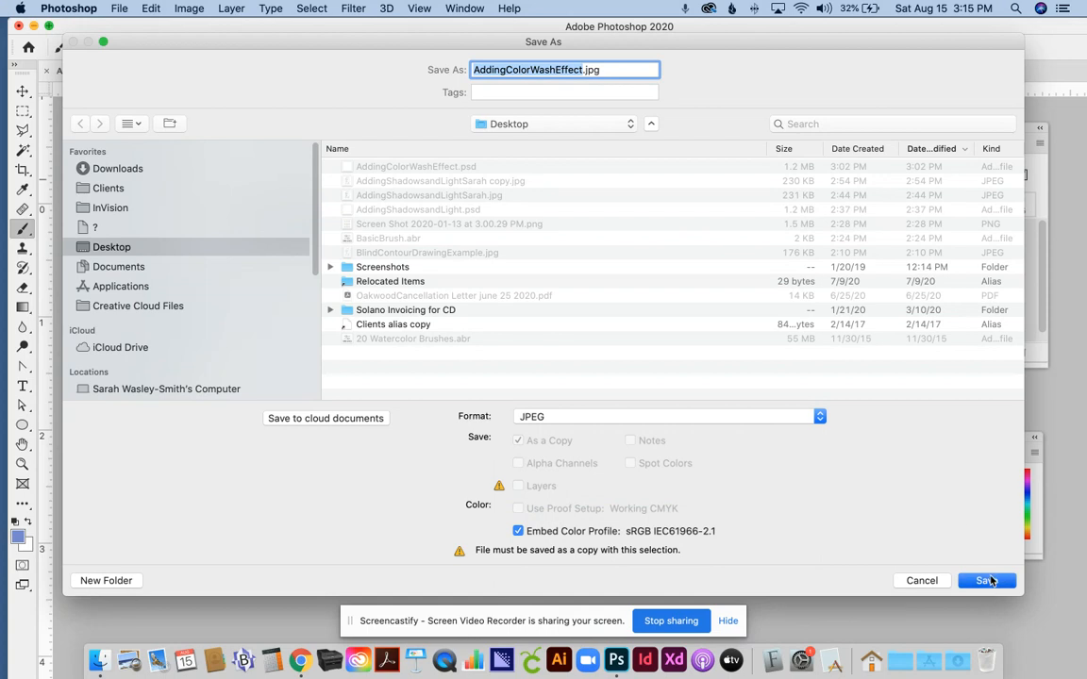
pyautogui.click(814, 284)
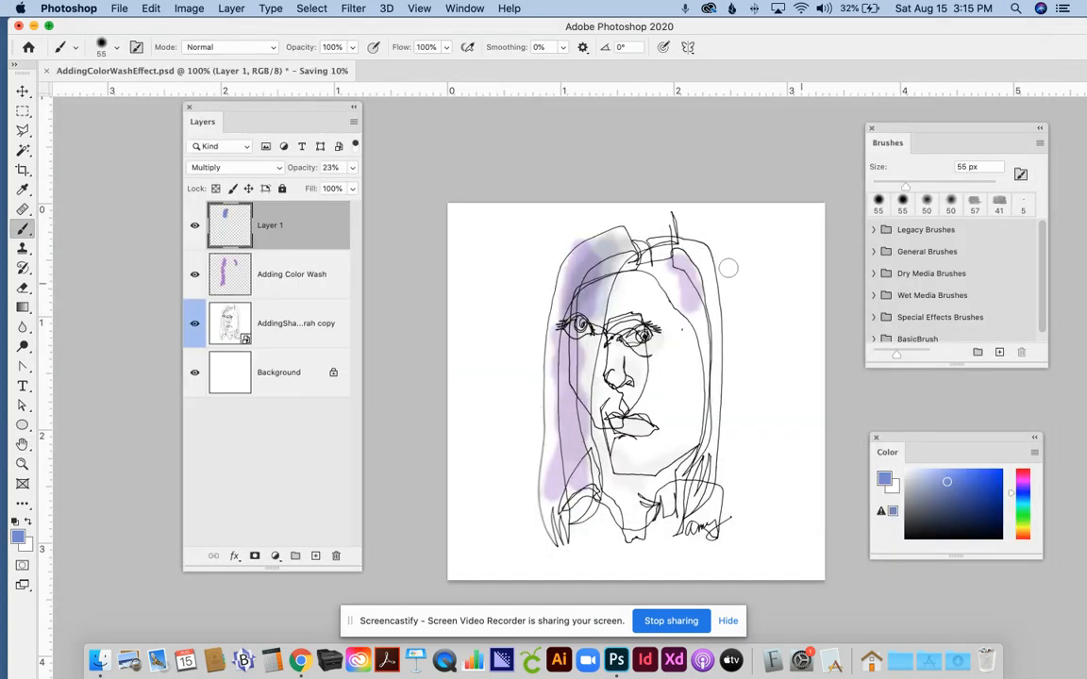